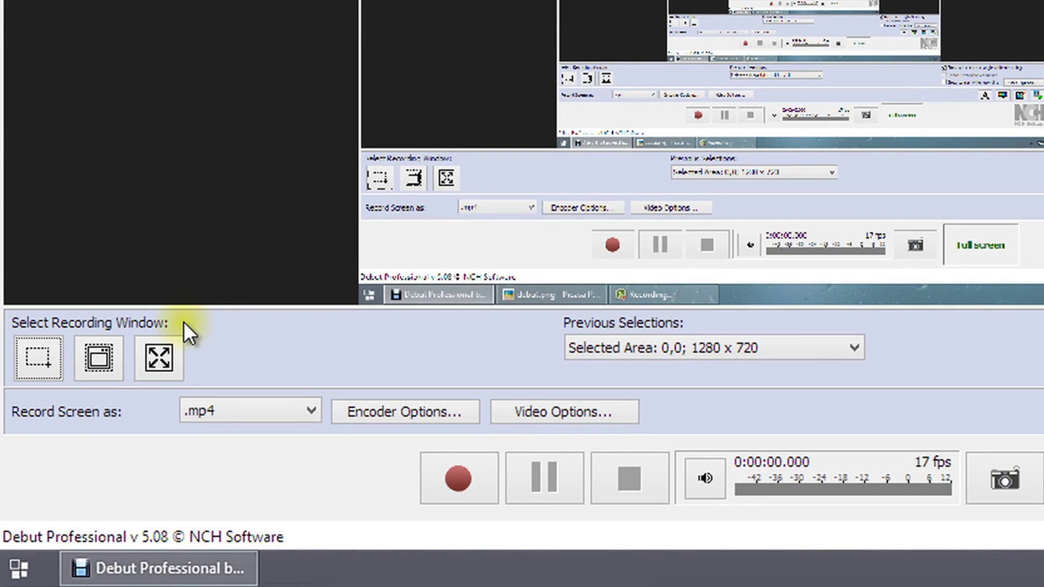
# Step: Start a custom rectangle selection and reshape the initial area by its corners
pyautogui.click(32, 364)
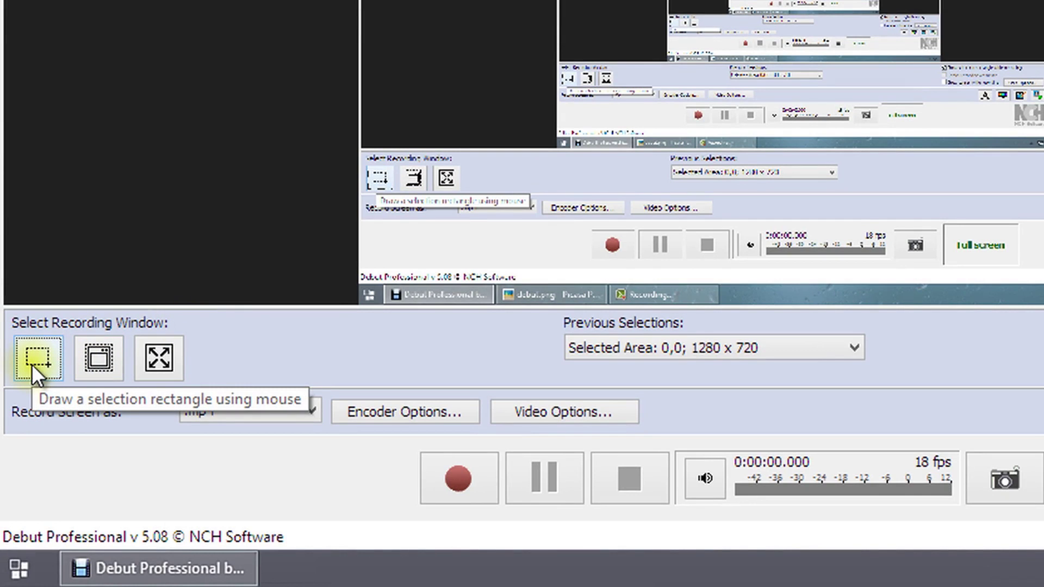
pyautogui.click(32, 364)
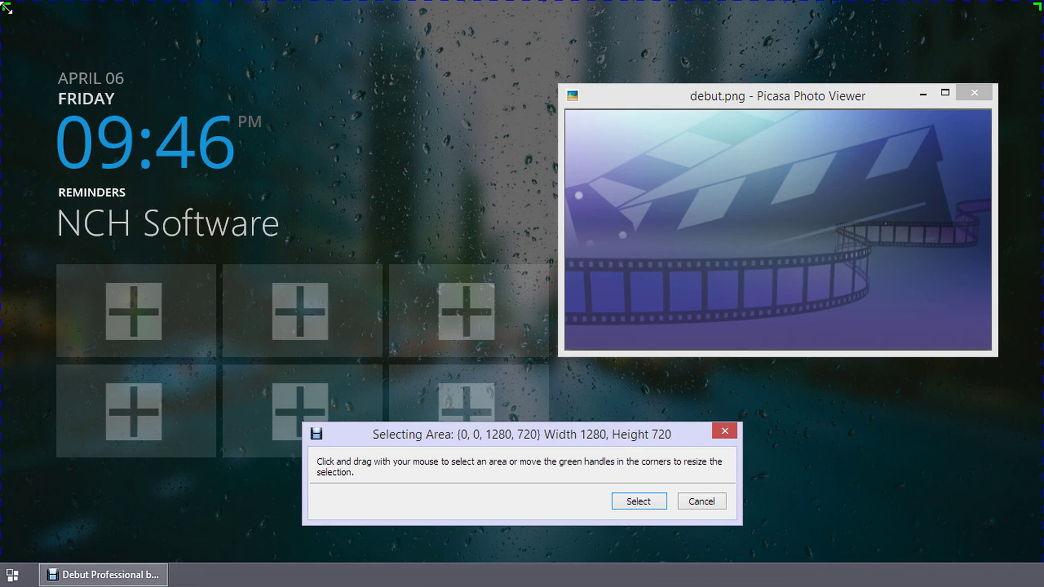
pyautogui.moveTo(6, 7)
pyautogui.mouseDown()
pyautogui.moveTo(42, 26)
pyautogui.moveTo(51, 51)
pyautogui.moveTo(33, 55)
pyautogui.moveTo(42, 57)
pyautogui.mouseUp()
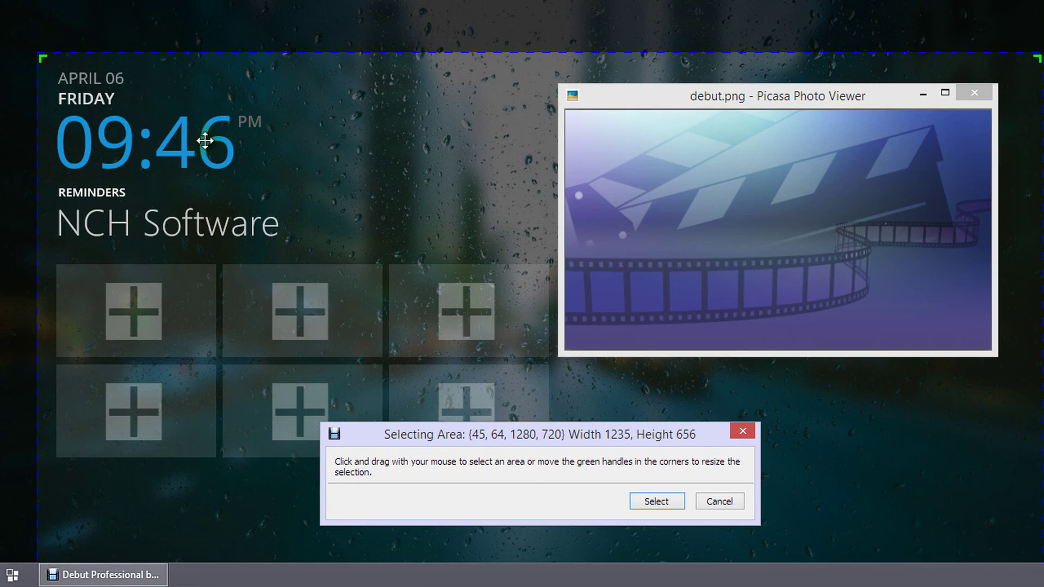
pyautogui.moveTo(367, 218)
pyautogui.mouseDown()
pyautogui.moveTo(336, 196)
pyautogui.moveTo(380, 198)
pyautogui.moveTo(350, 185)
pyautogui.moveTo(377, 197)
pyautogui.moveTo(368, 170)
pyautogui.moveTo(371, 182)
pyautogui.mouseUp()
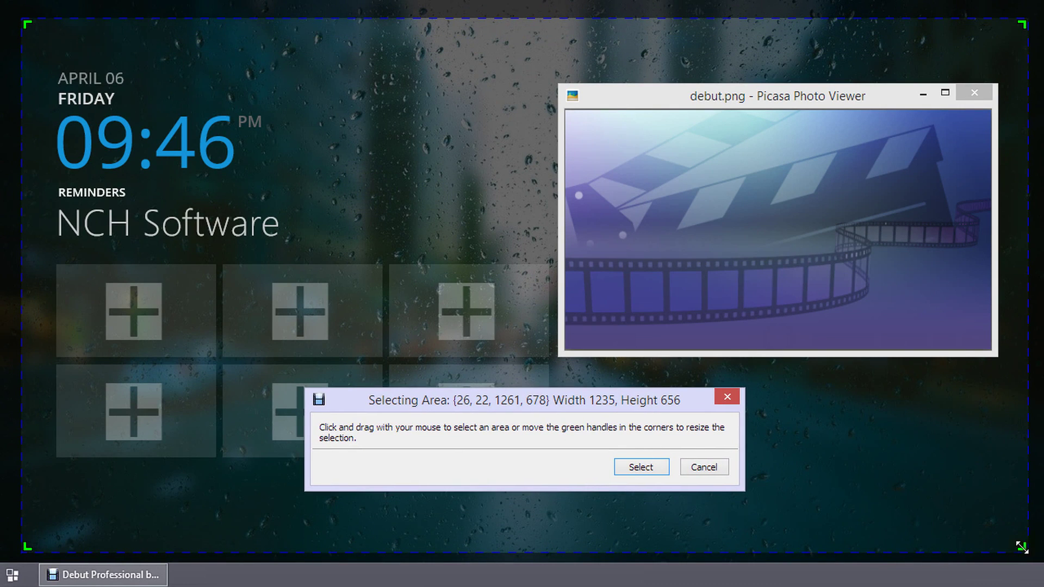
pyautogui.moveTo(1026, 549)
pyautogui.mouseDown()
pyautogui.moveTo(767, 505)
pyautogui.moveTo(548, 483)
pyautogui.mouseUp()
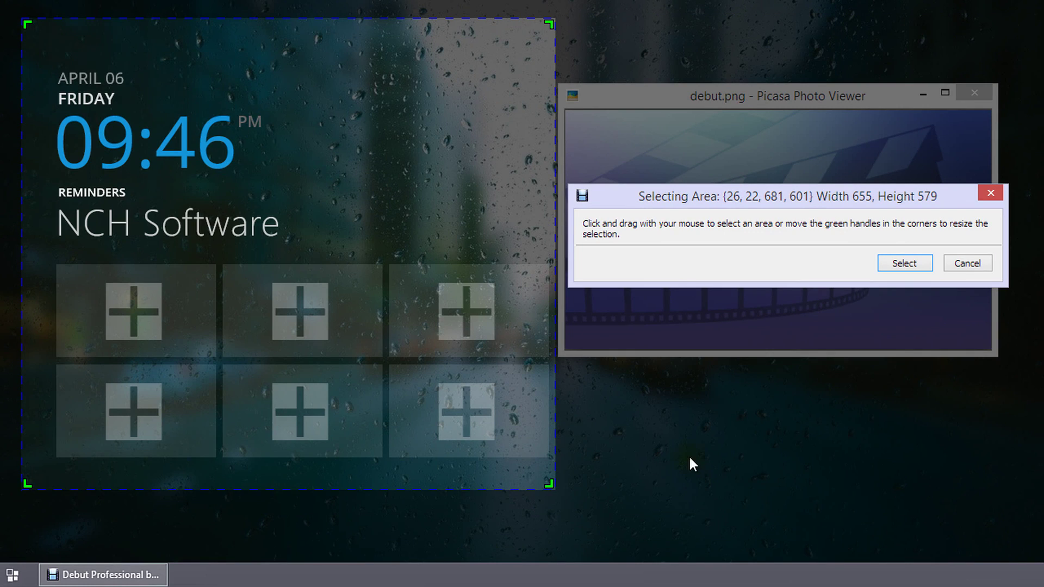
# Step: Draw a fresh 619×500 selection around the clock and reminders widget
pyautogui.moveTo(597, 387)
pyautogui.mouseDown()
pyautogui.moveTo(617, 407)
pyautogui.moveTo(860, 435)
pyautogui.moveTo(950, 432)
pyautogui.moveTo(933, 437)
pyautogui.mouseUp()
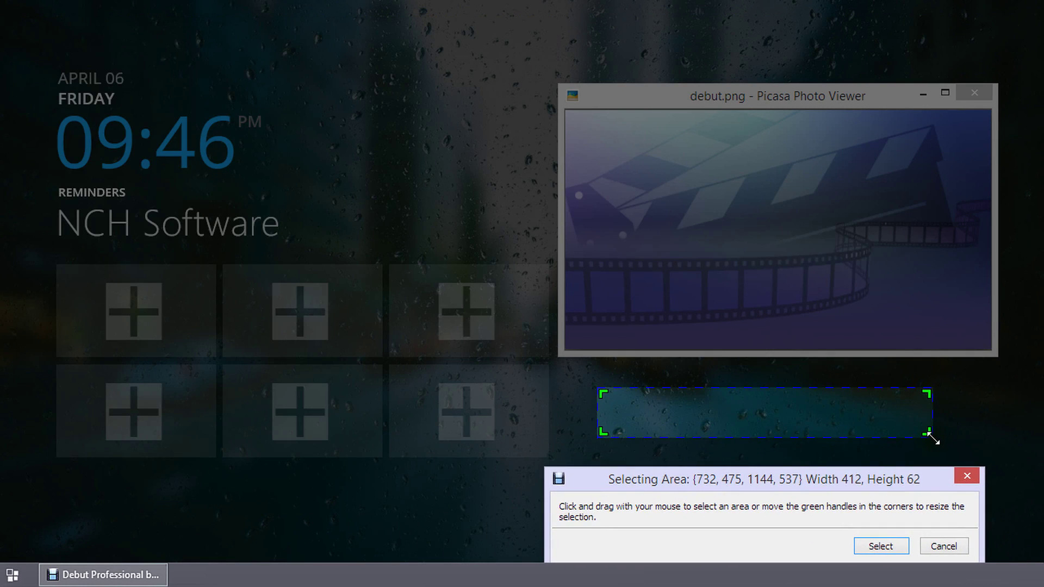
pyautogui.moveTo(48, 57)
pyautogui.mouseDown()
pyautogui.moveTo(352, 324)
pyautogui.moveTo(529, 432)
pyautogui.moveTo(552, 463)
pyautogui.mouseUp()
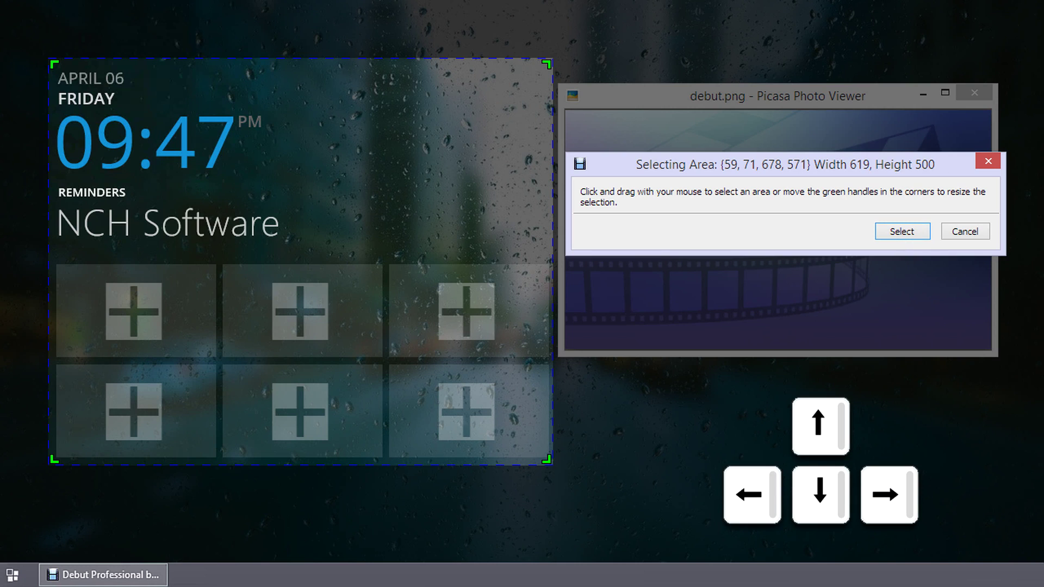
# Step: Nudge and resize the selection with modifier arrow keys to 619×502 at 59,77
pyautogui.press('Up')
pyautogui.press('Up')
pyautogui.press('Up')
pyautogui.press('Up')
pyautogui.press('Down')
pyautogui.press('Down')
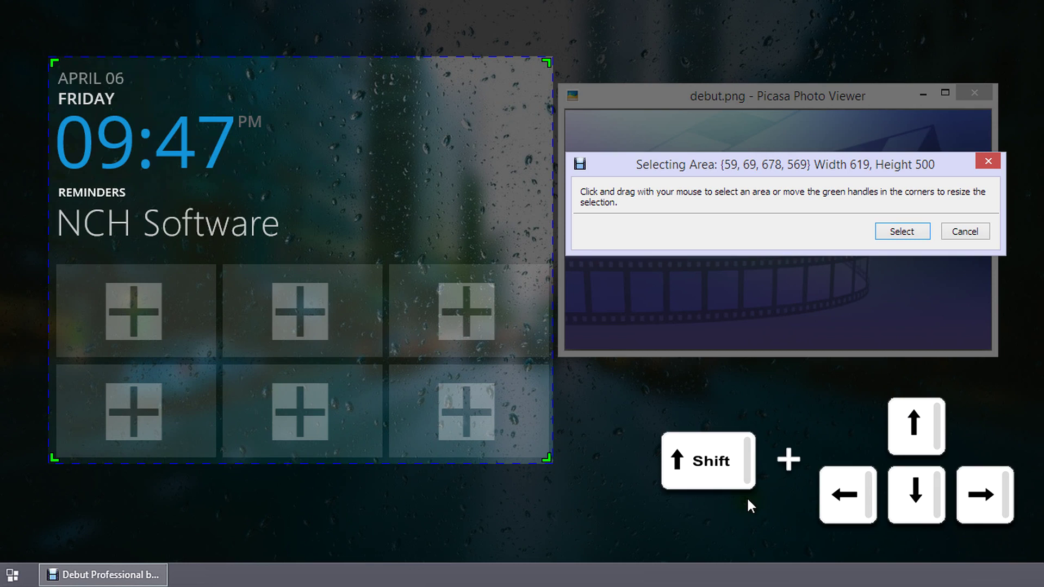
pyautogui.hotkey('shift', 'Down')
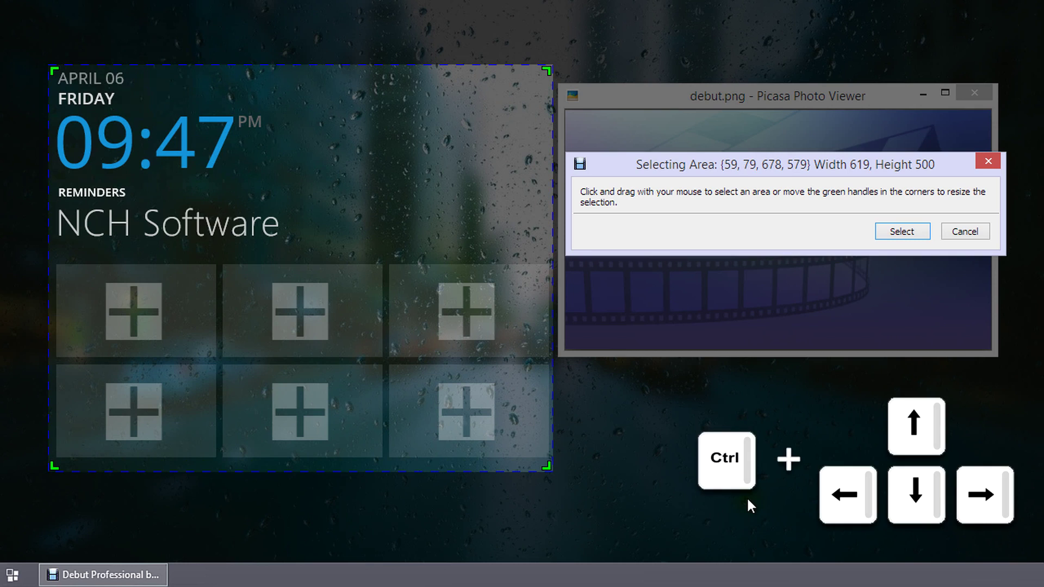
pyautogui.hotkey('ctrl', 'Up')
pyautogui.hotkey('ctrl', 'Up')
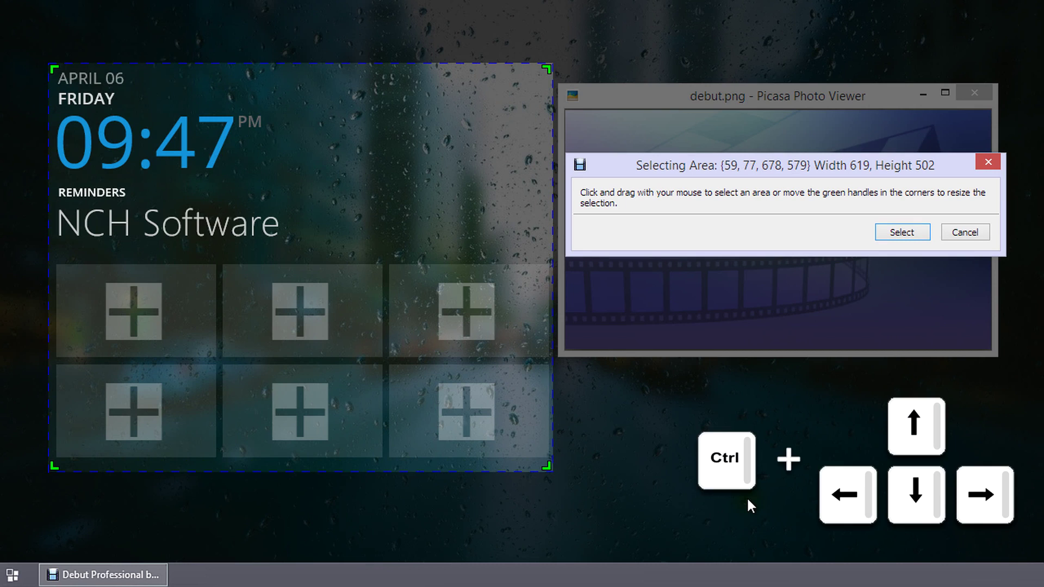
pyautogui.hotkey('ctrl', 'Up')
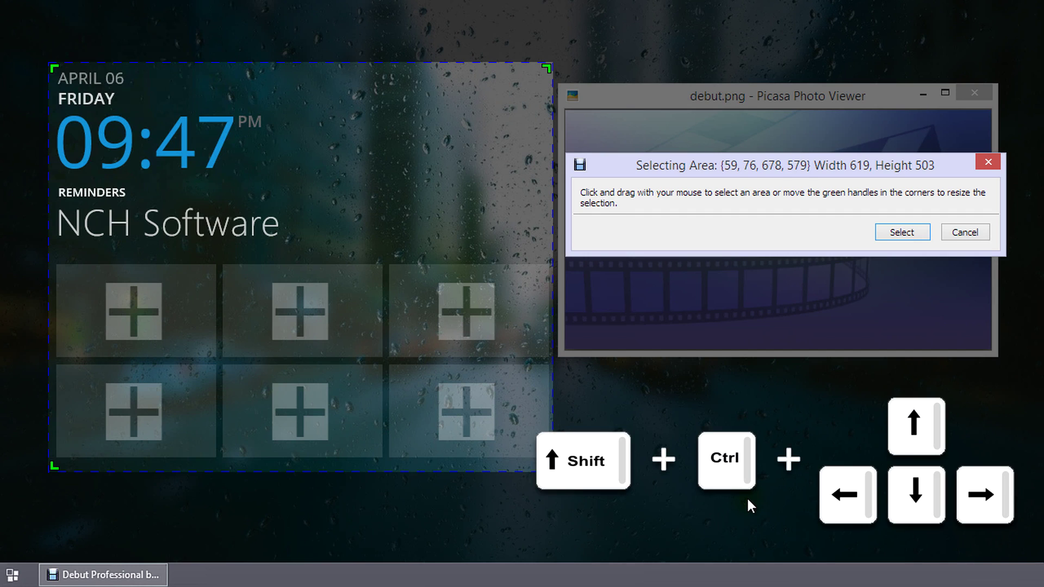
pyautogui.hotkey('ctrl', 'shift', 'Up')
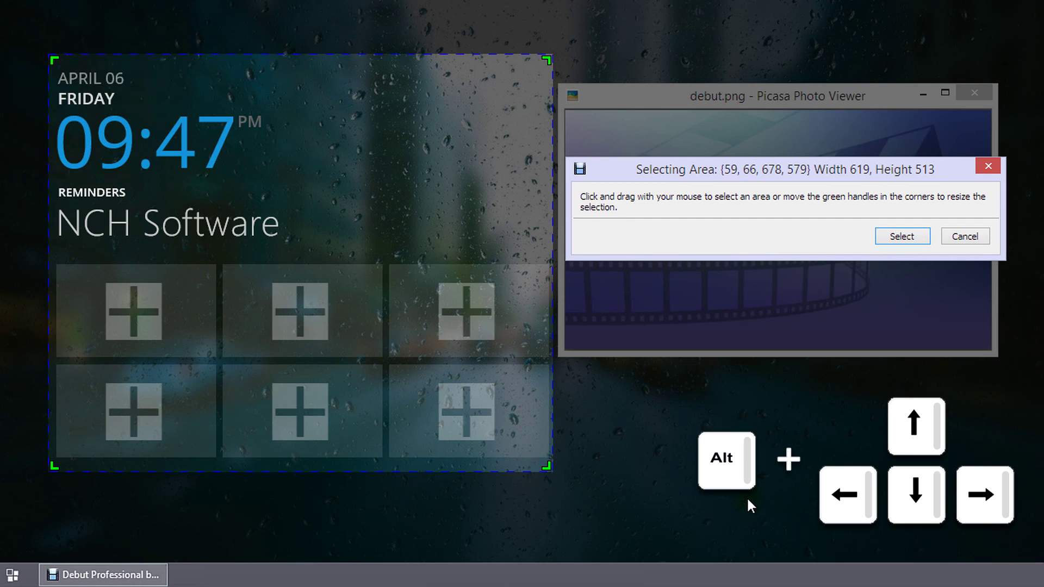
pyautogui.hotkey('alt', 'Down')
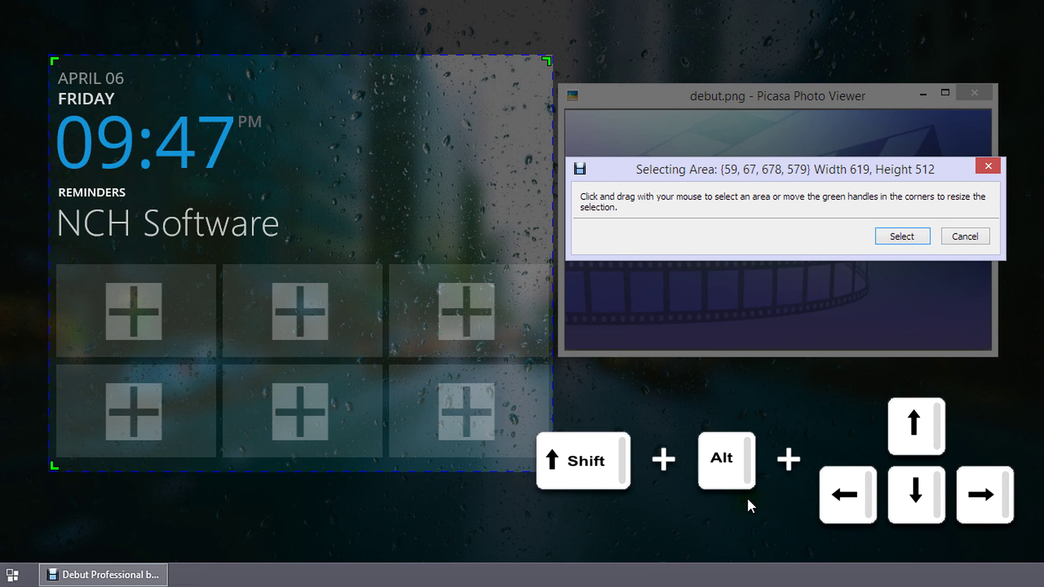
pyautogui.hotkey('shift', 'alt', 'Down')
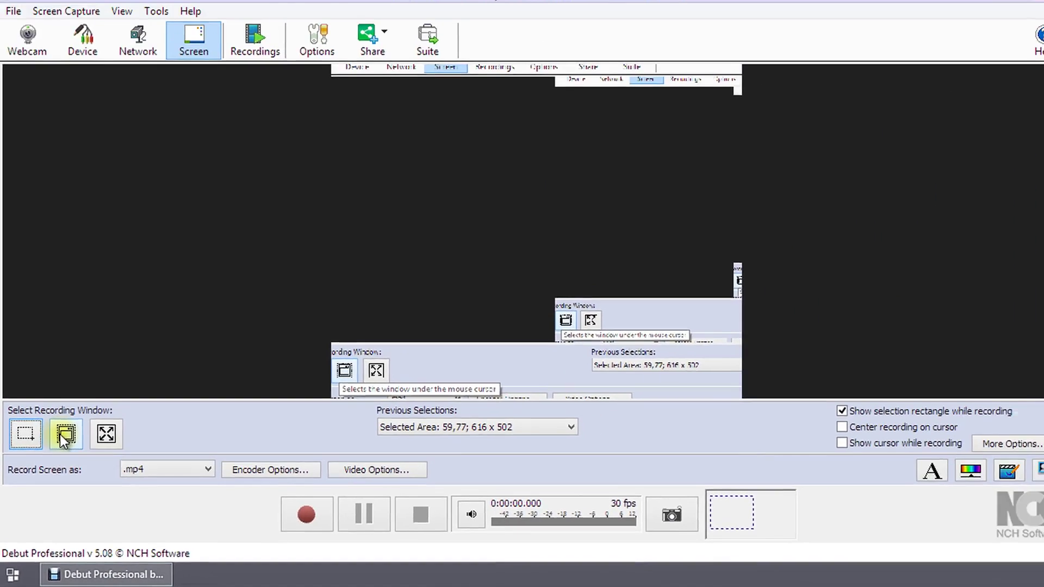
# Step: Choose the debut.png Picasa Photo Viewer window as the recording target
pyautogui.click(108, 311)
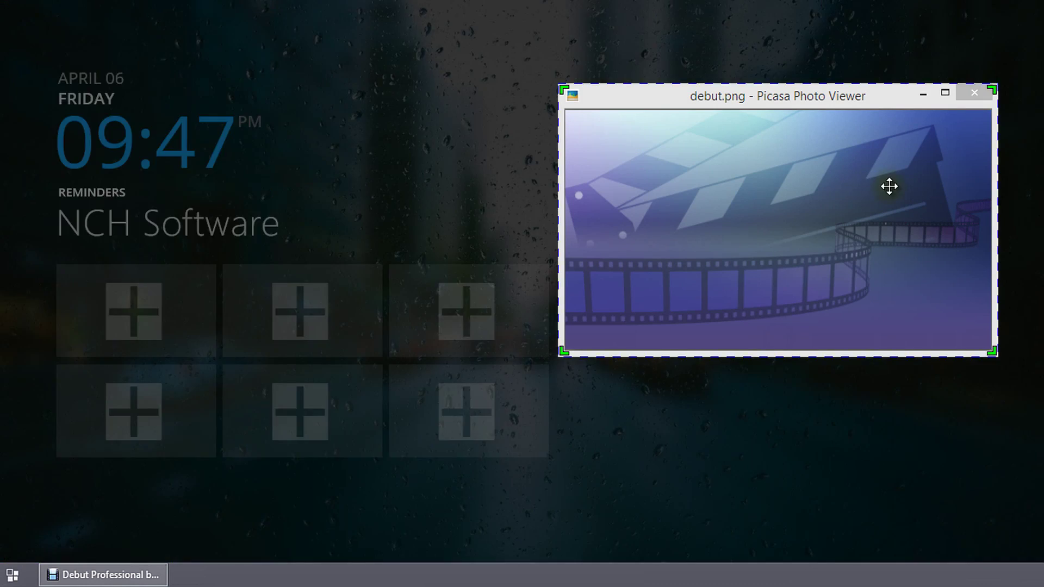
pyautogui.click(879, 187)
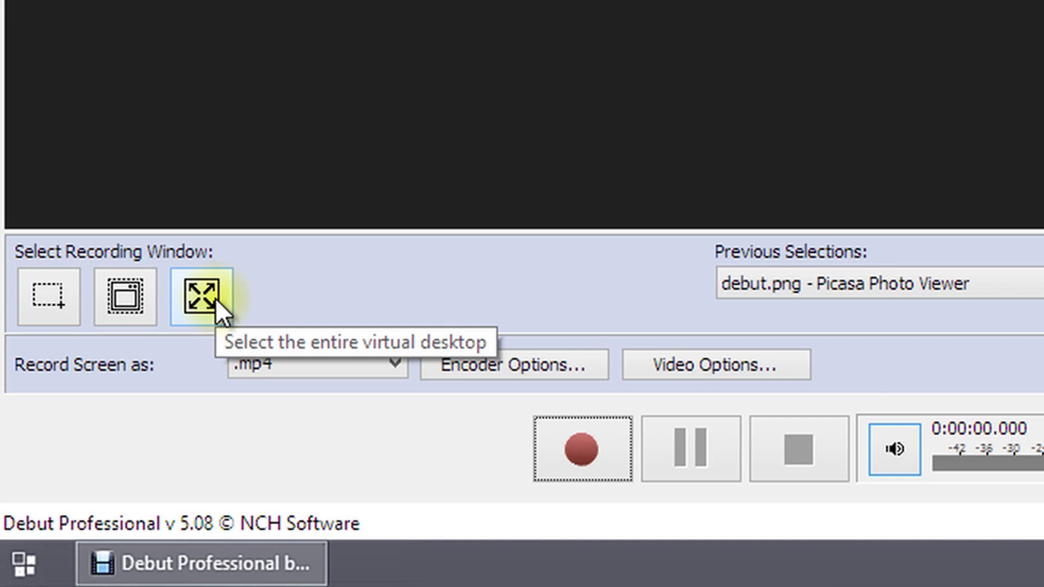
# Step: Pick 'debut.png - Picasa Photo Viewer' from the Previous Selections list as the area
pyautogui.click(215, 298)
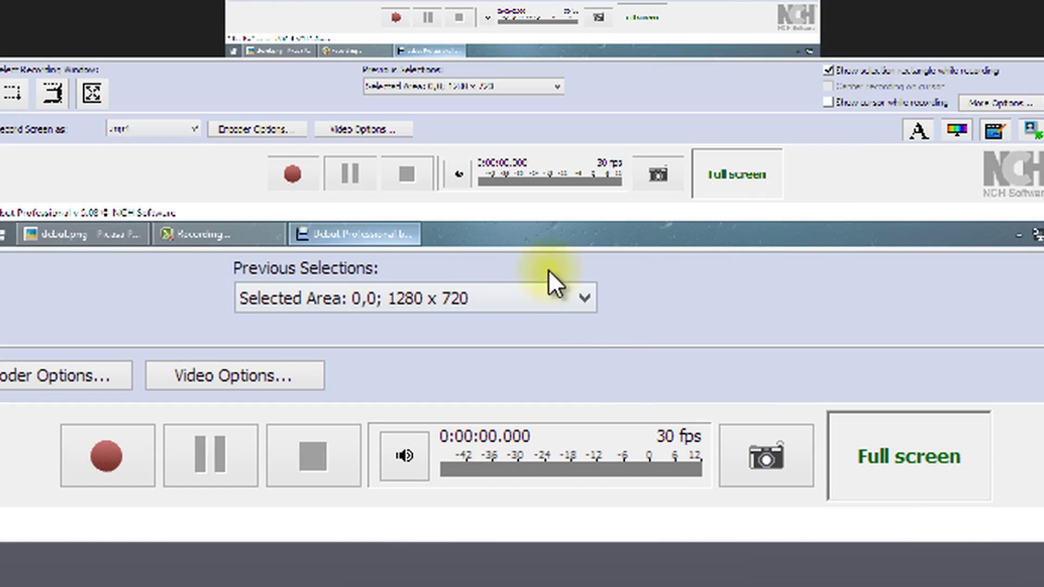
pyautogui.click(587, 295)
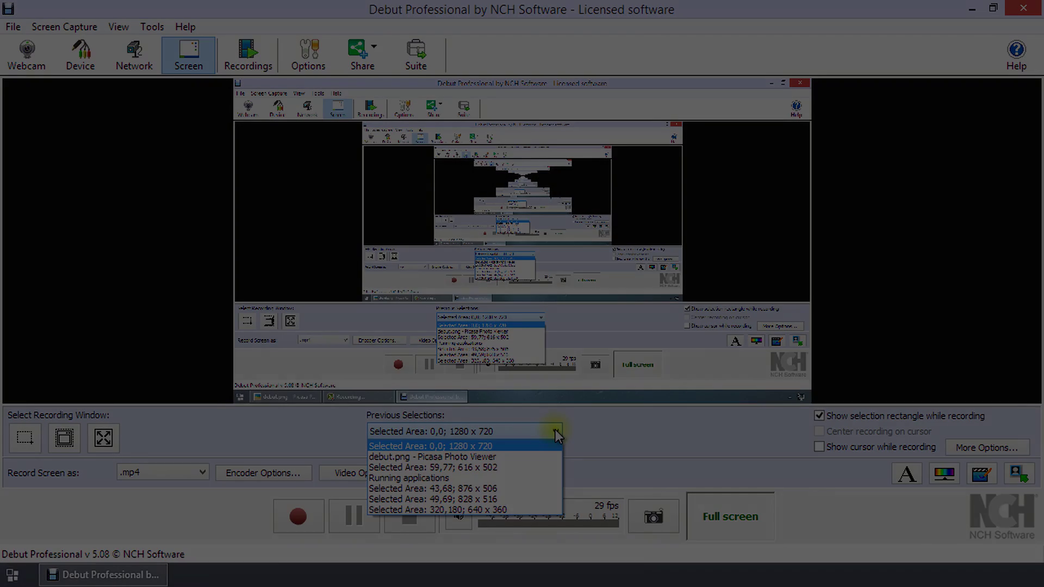
pyautogui.click(409, 439)
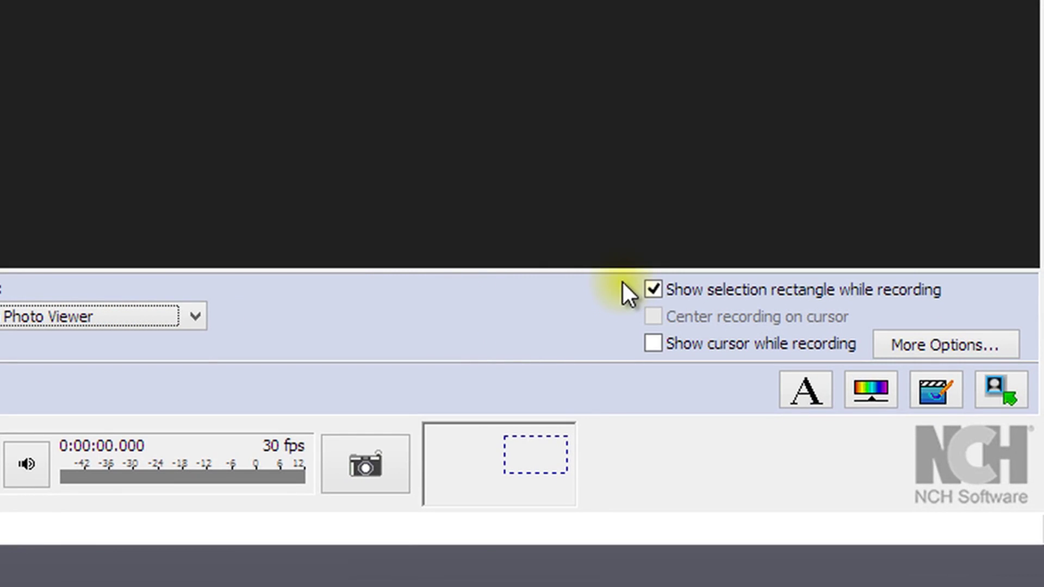
pyautogui.click(654, 288)
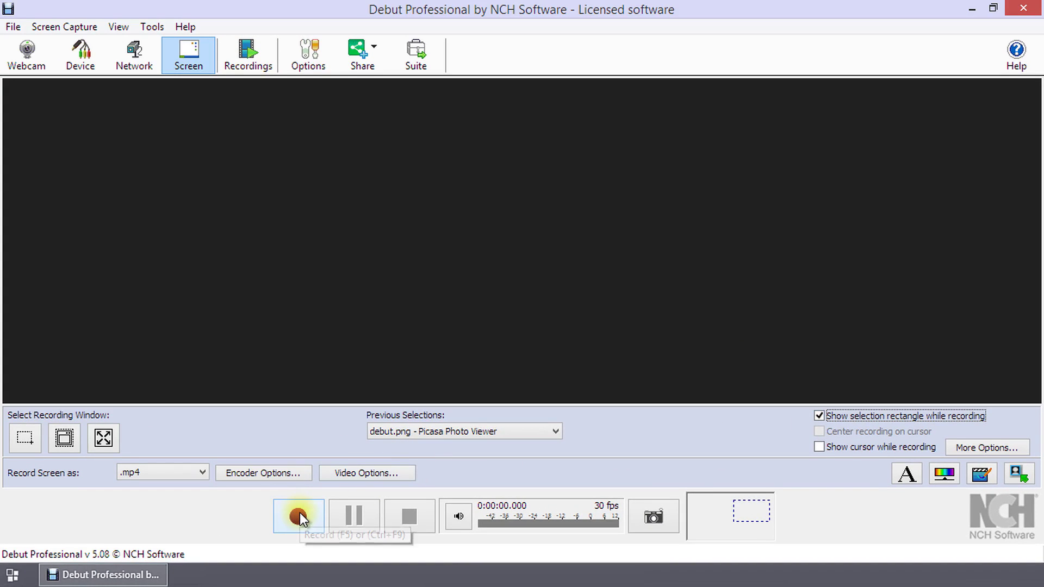
pyautogui.click(299, 514)
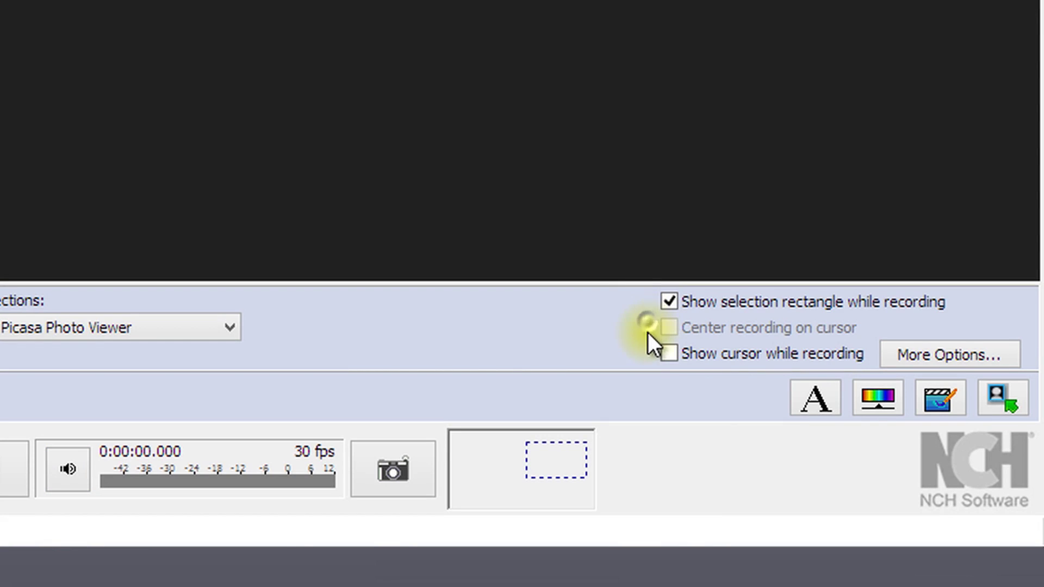
pyautogui.click(672, 357)
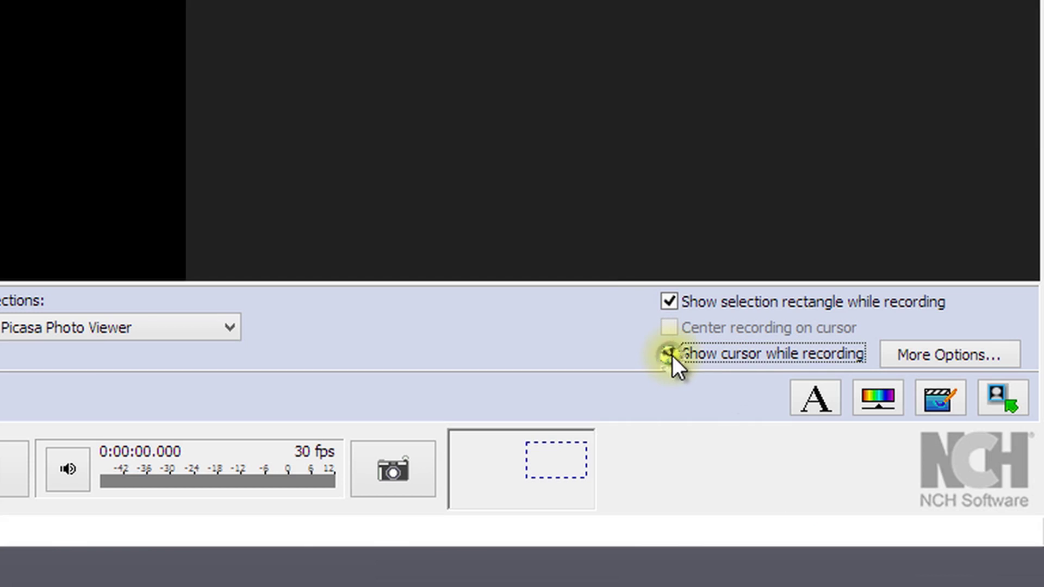
pyautogui.click(668, 354)
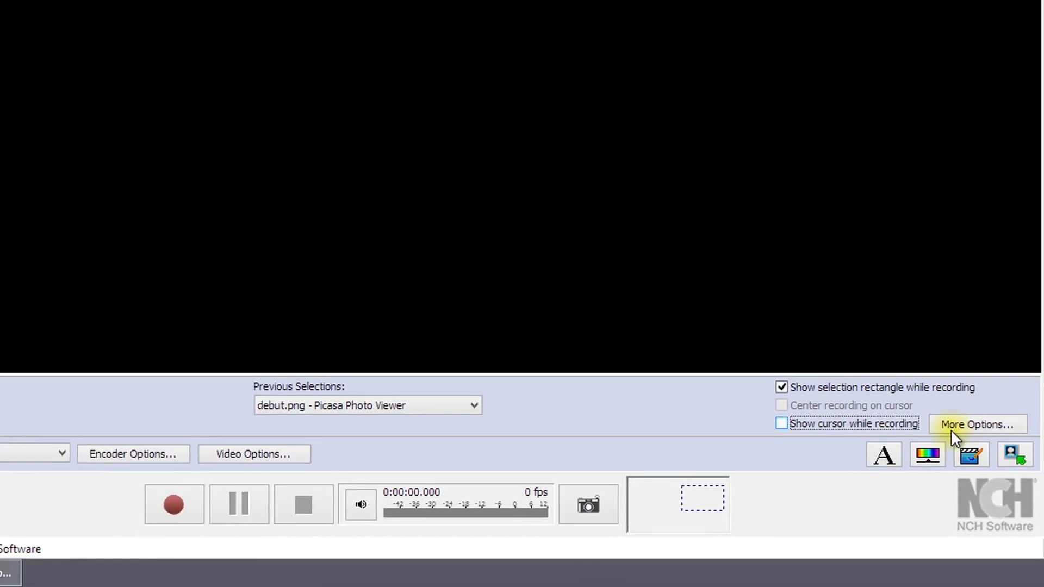
# Step: Review the Record settings in the recording options window
pyautogui.click(956, 448)
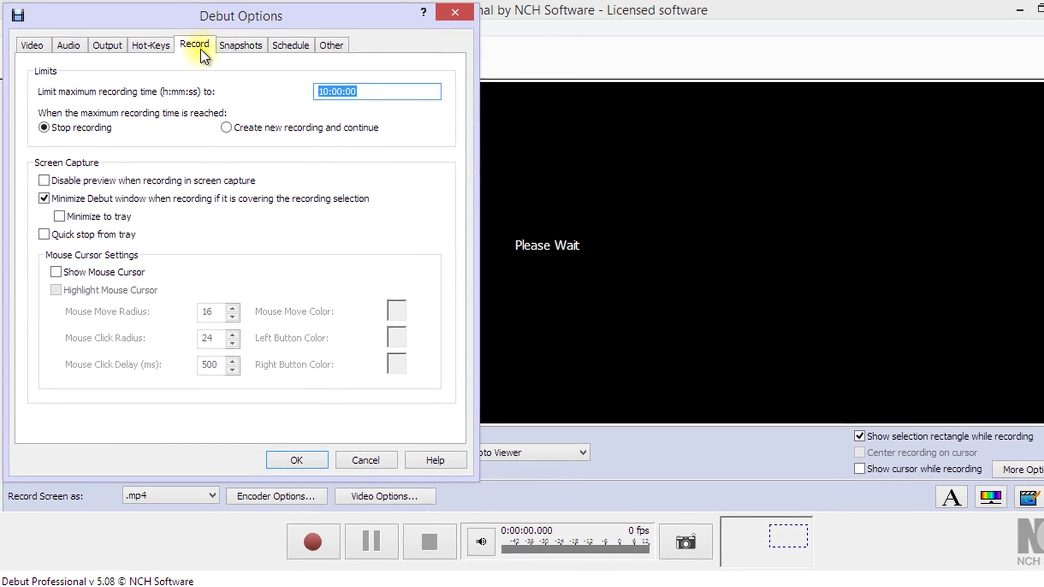
pyautogui.click(196, 46)
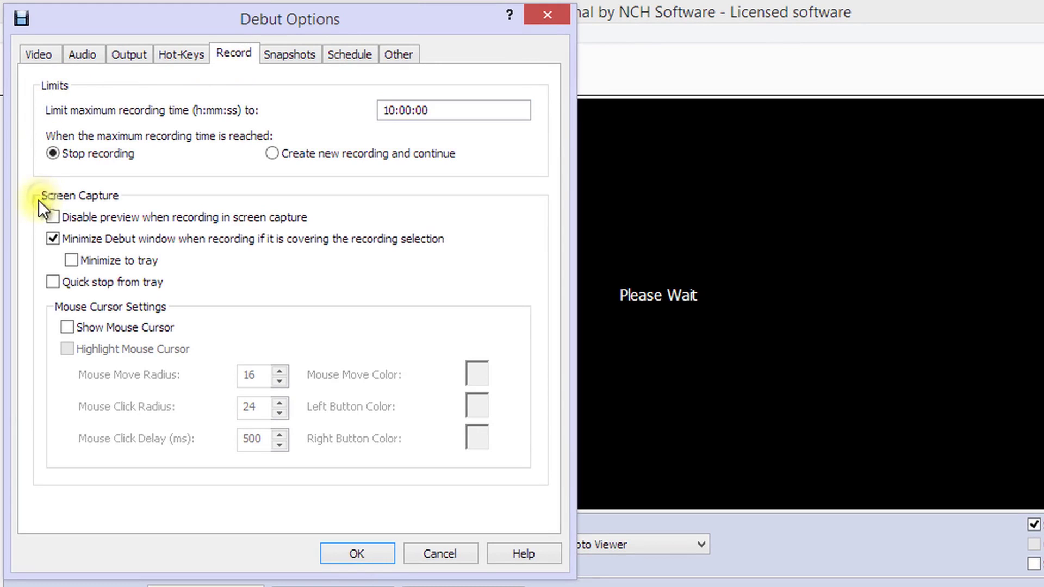
pyautogui.click(71, 324)
# Step: Enable Mouse Clicks audio only, microphone and speakers off, and confirm the options
pyautogui.click(85, 55)
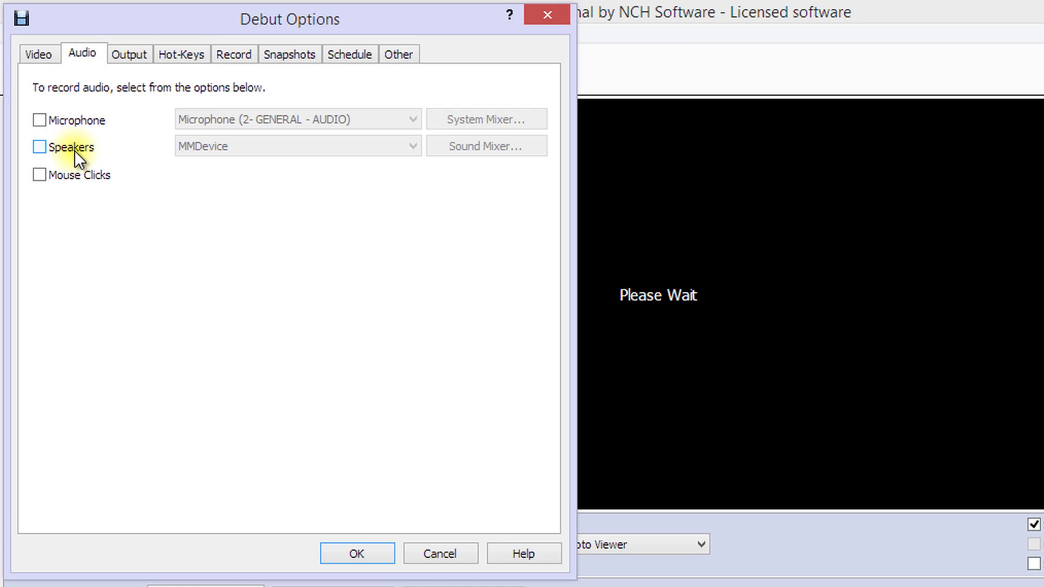
pyautogui.click(74, 180)
pyautogui.click(360, 554)
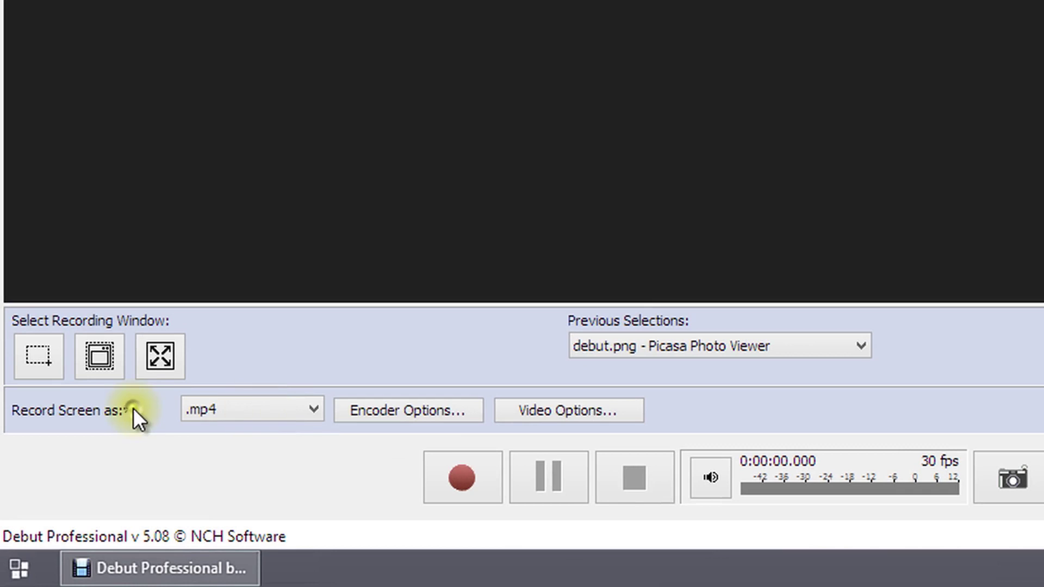
pyautogui.click(296, 408)
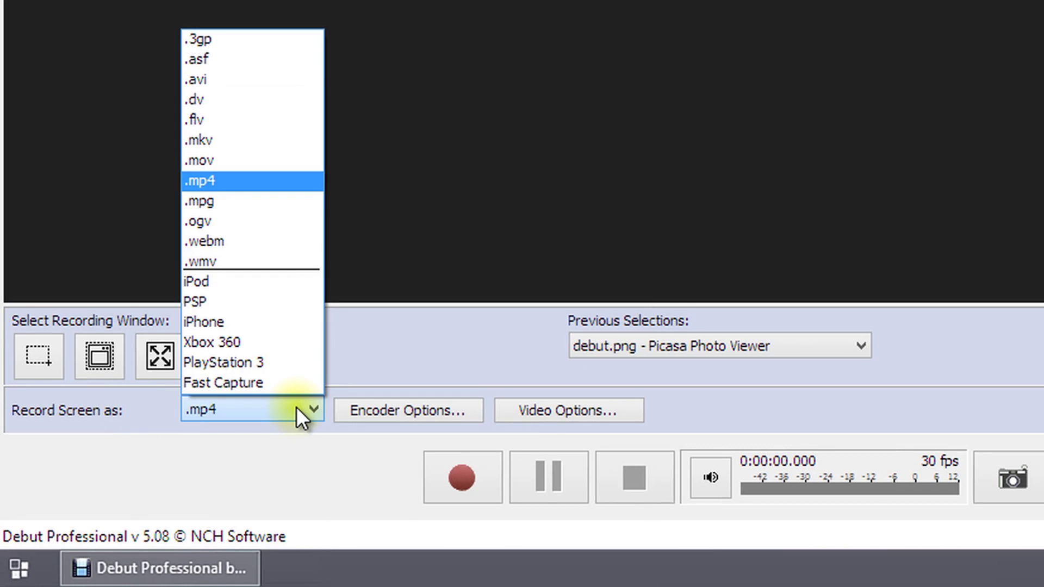
pyautogui.click(296, 407)
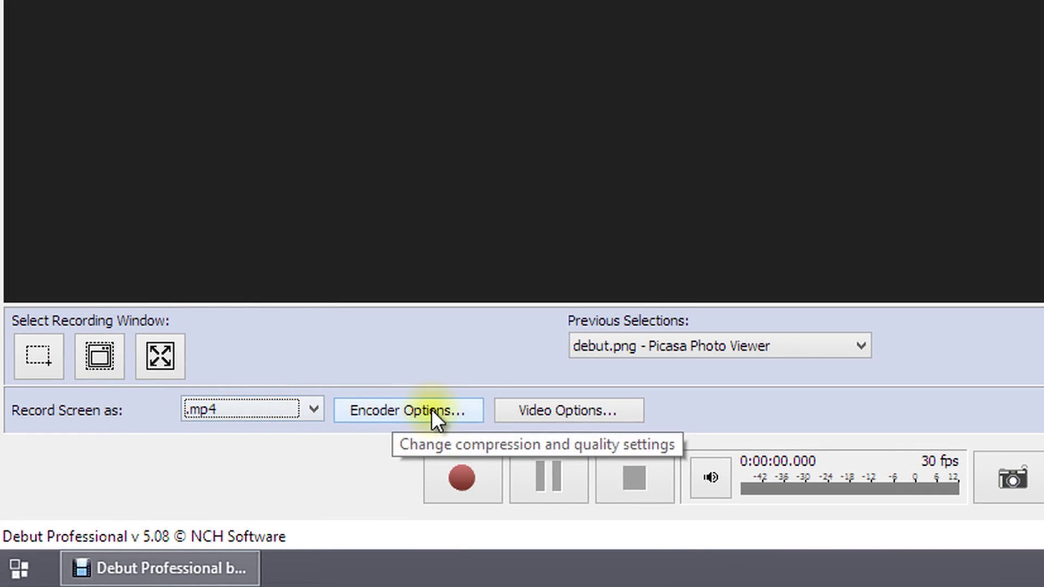
pyautogui.click(471, 407)
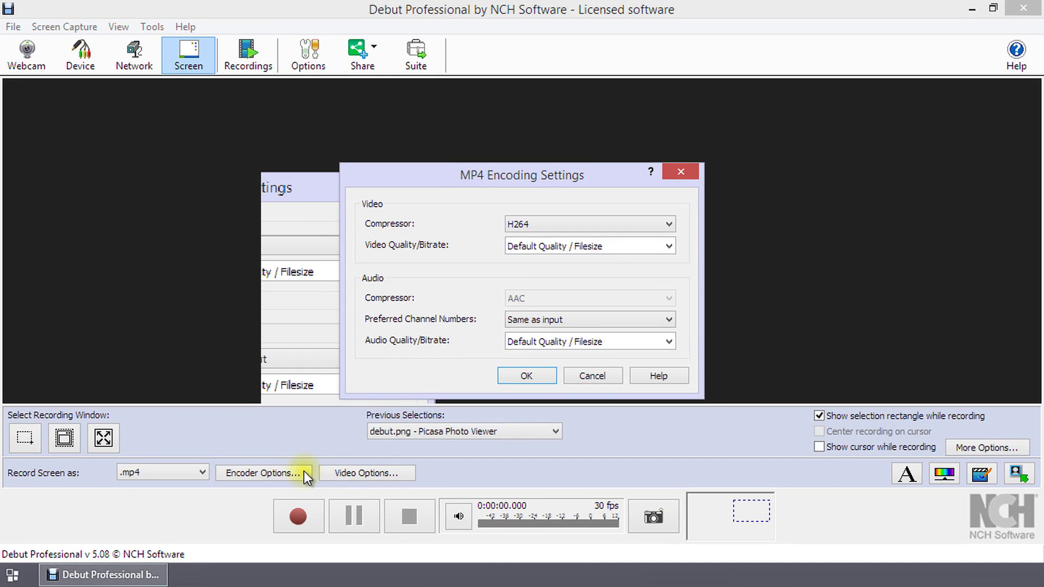
pyautogui.click(547, 377)
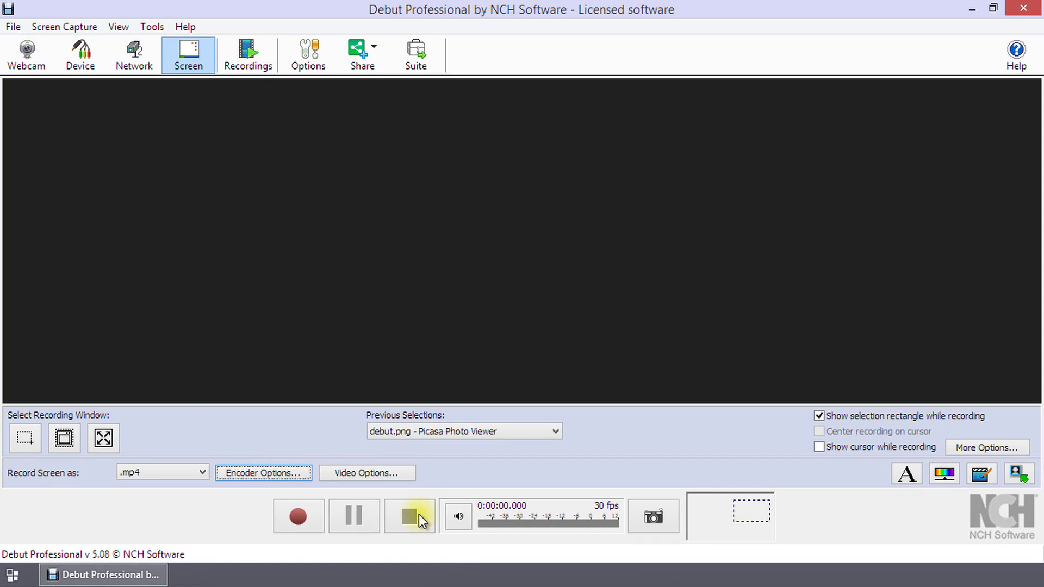
# Step: Record the selected Picasa window briefly and stop with Ctrl+F10
pyautogui.click(306, 515)
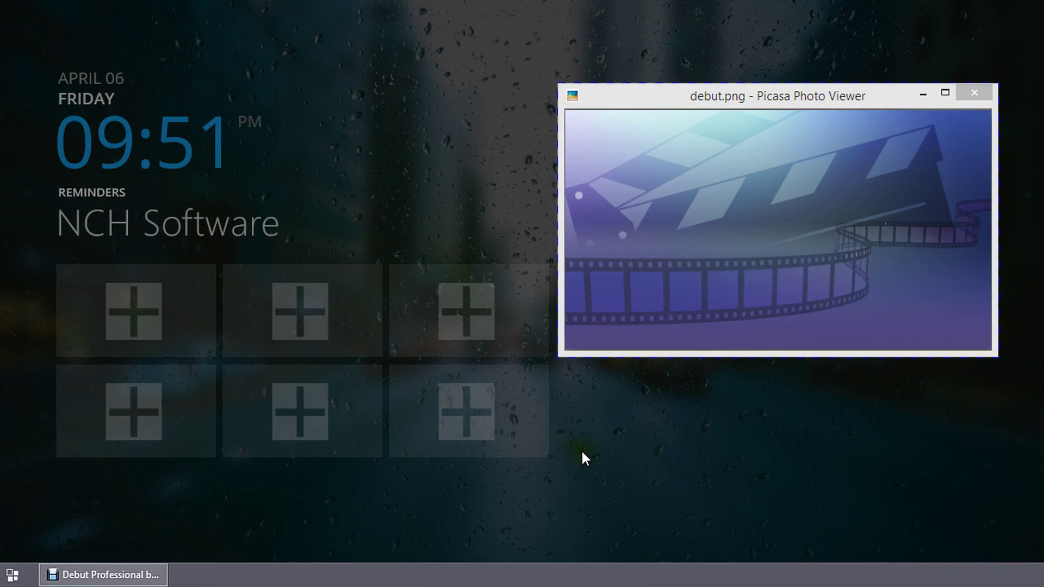
pyautogui.hotkey('ctrl', 'F10')
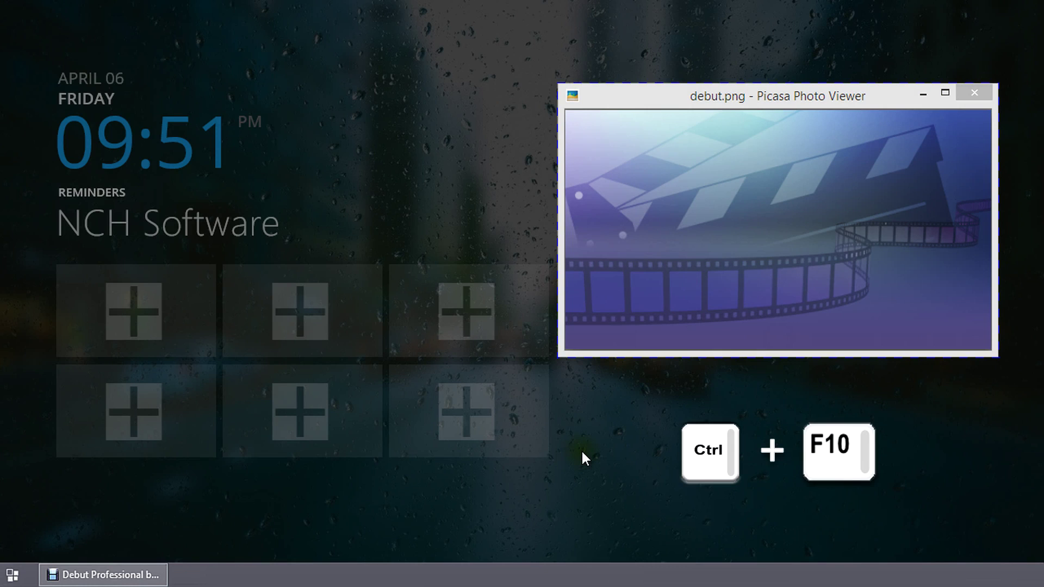